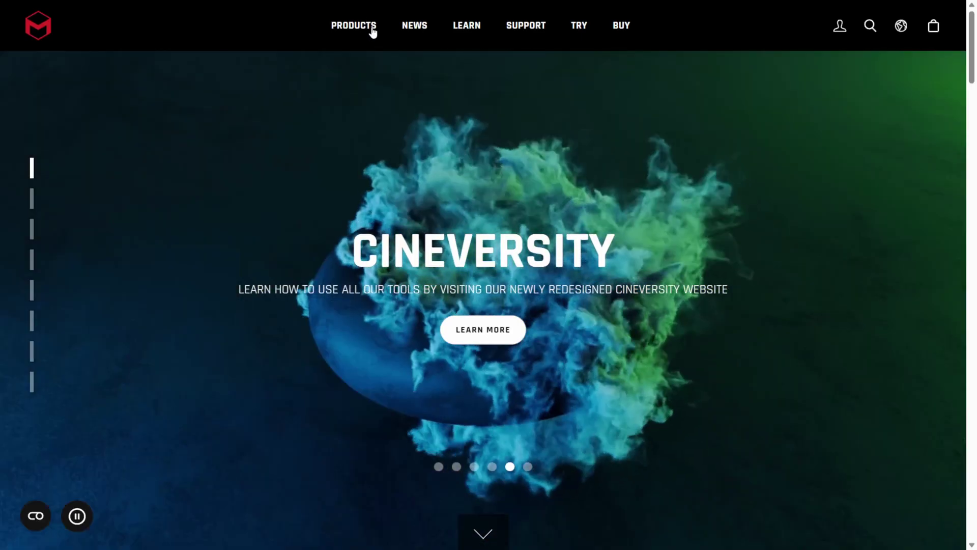
# From Maxon's Cineware for Unreal page, download the plugin build for Unreal Engine 5.2
pyautogui.click(372, 32)
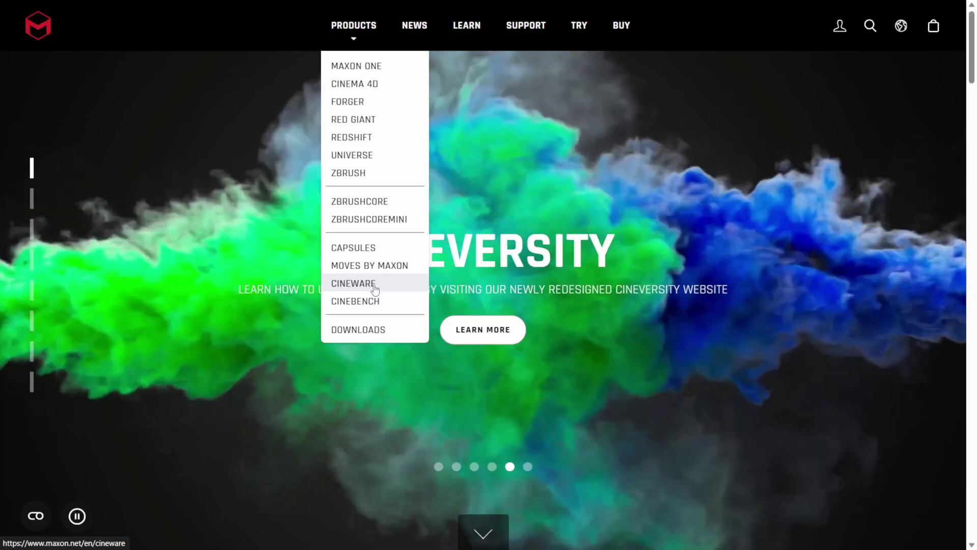
pyautogui.click(349, 289)
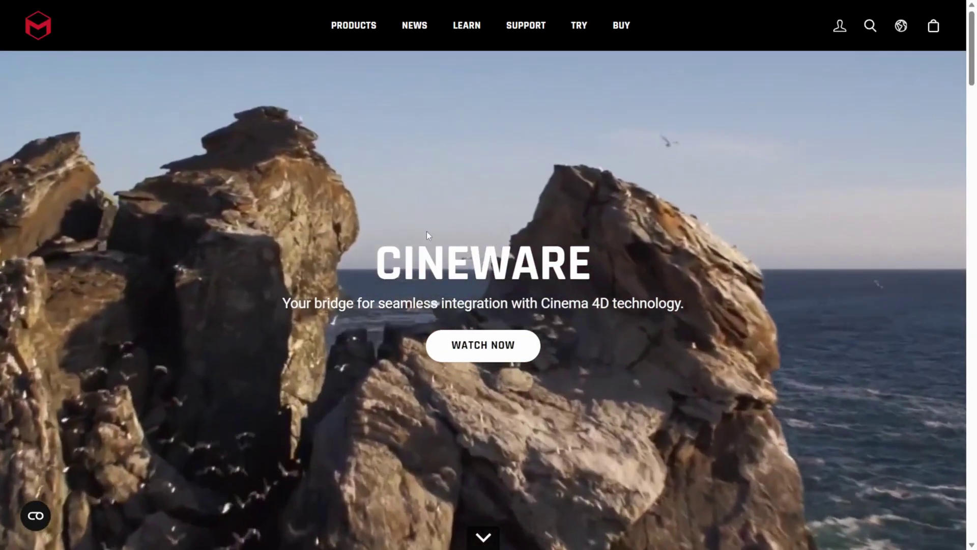
pyautogui.scroll(-14, 561, 229)
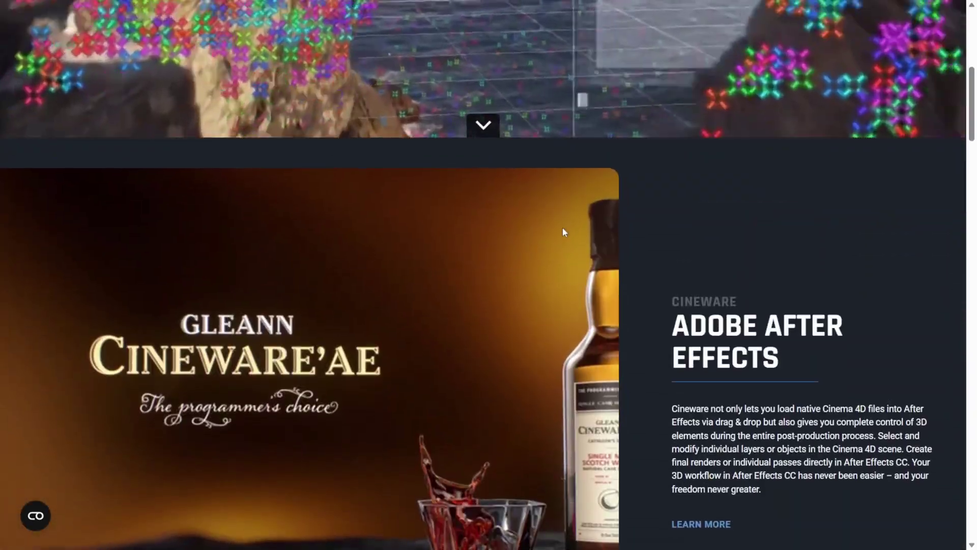
pyautogui.scroll(-5, 566, 224)
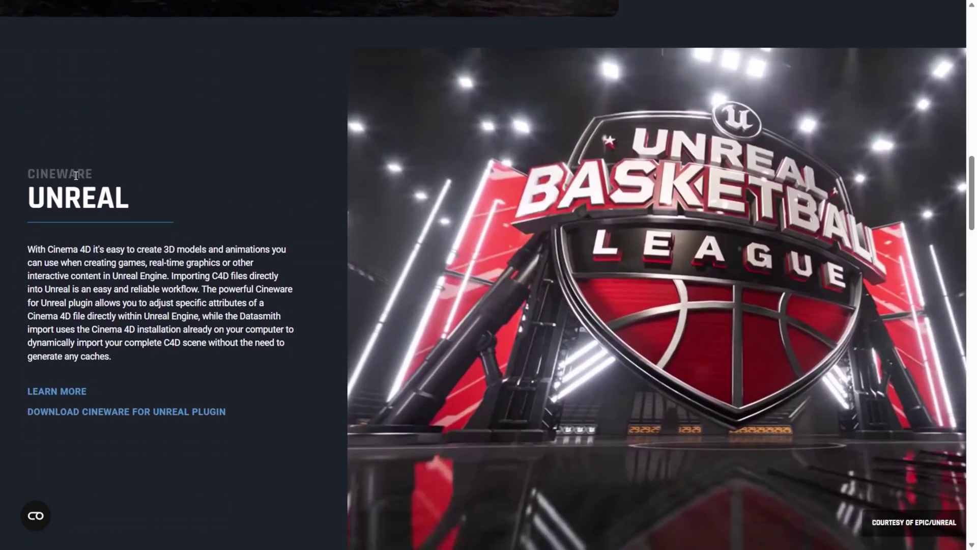
pyautogui.click(82, 384)
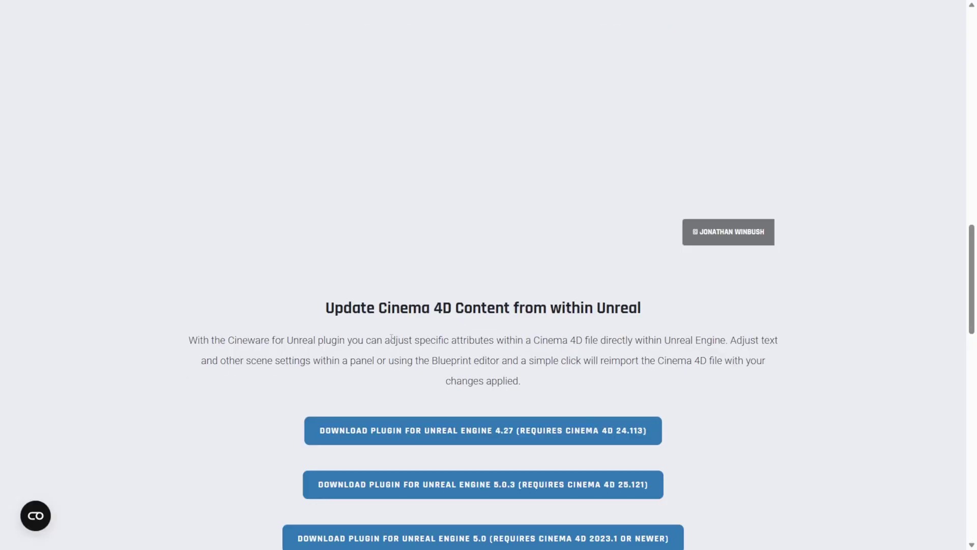
pyautogui.scroll(-5, 798, 264)
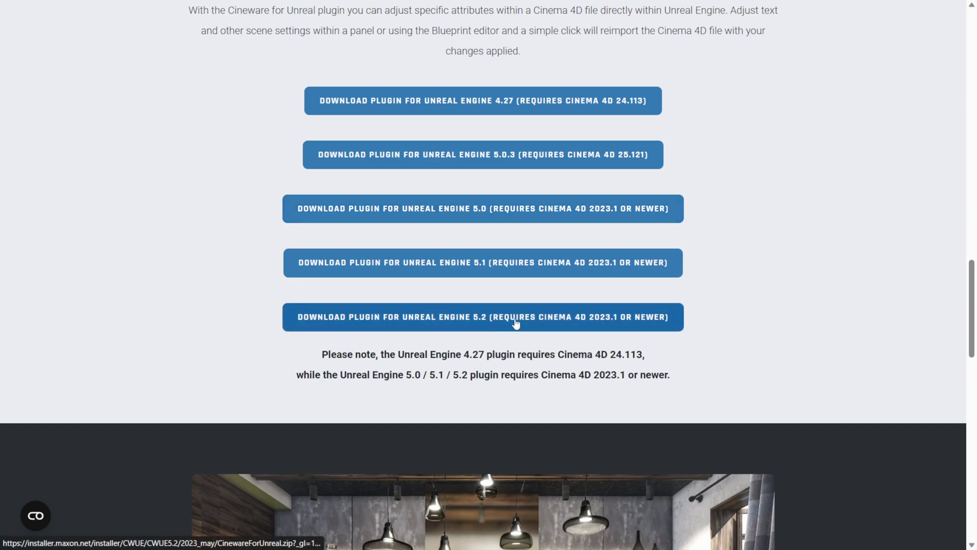
pyautogui.click(549, 323)
pyautogui.moveTo(747, 71)
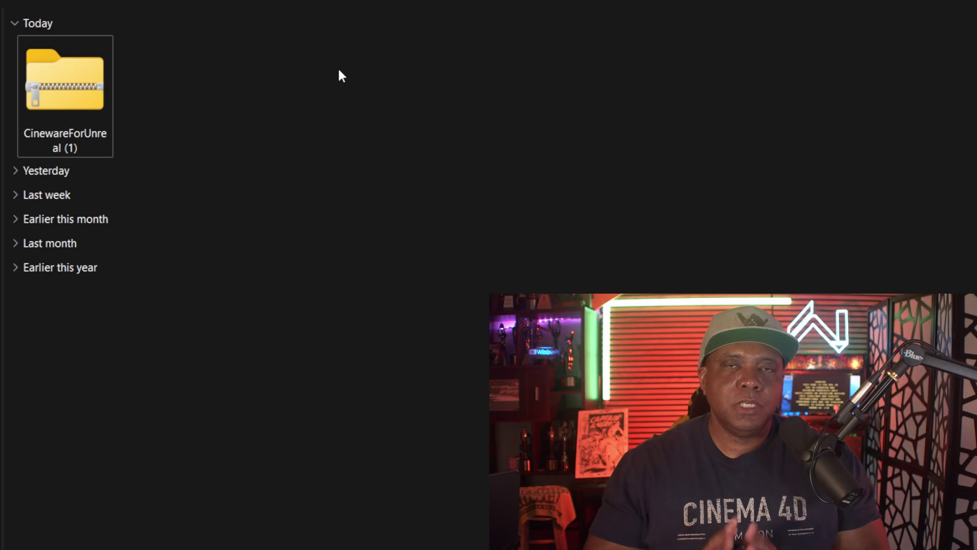
# Extract CinewareForUnreal (1).zip into the Downloads folder
pyautogui.rightClick(72, 91)
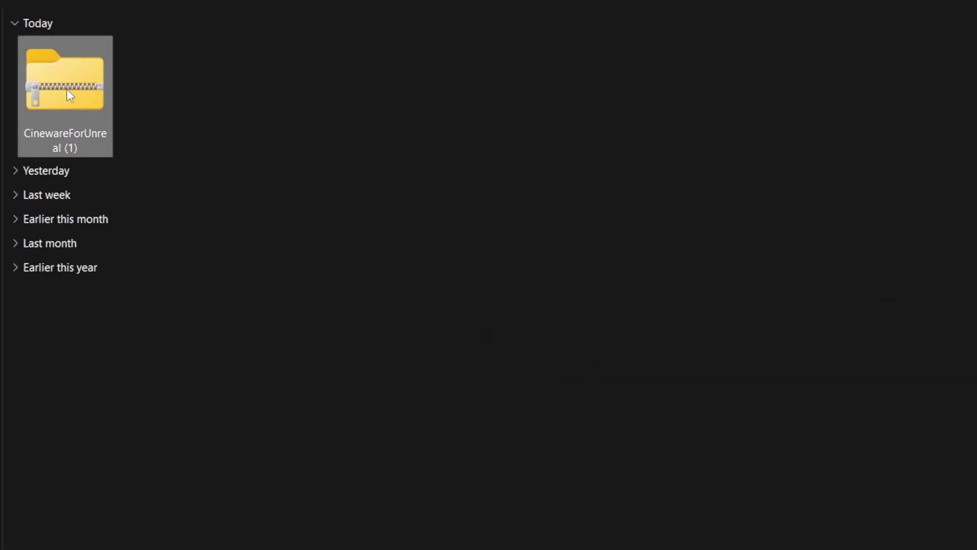
pyautogui.click(151, 259)
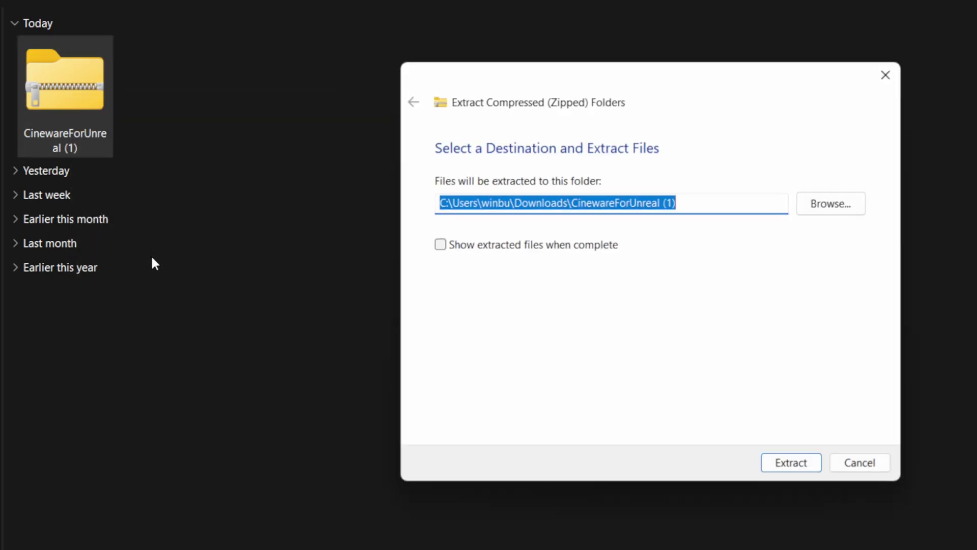
pyautogui.click(810, 469)
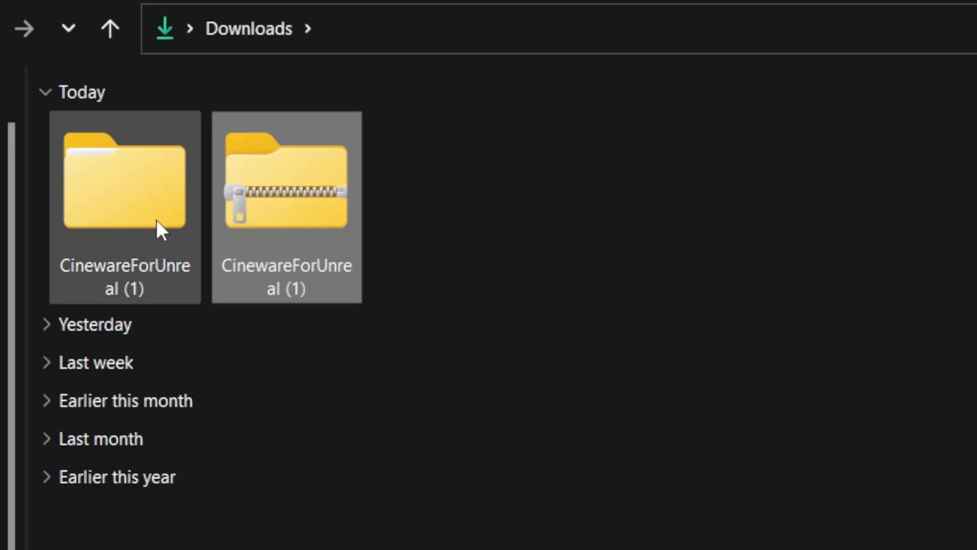
# Browse into the inner CinewareForUnreal folder, then return to CinewareForUnreal (1)
pyautogui.doubleClick(141, 162)
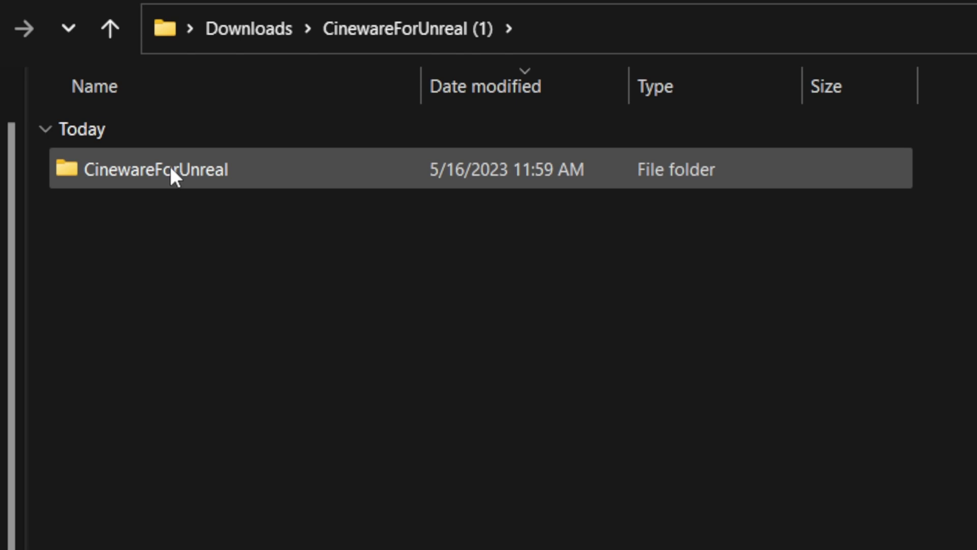
pyautogui.doubleClick(213, 168)
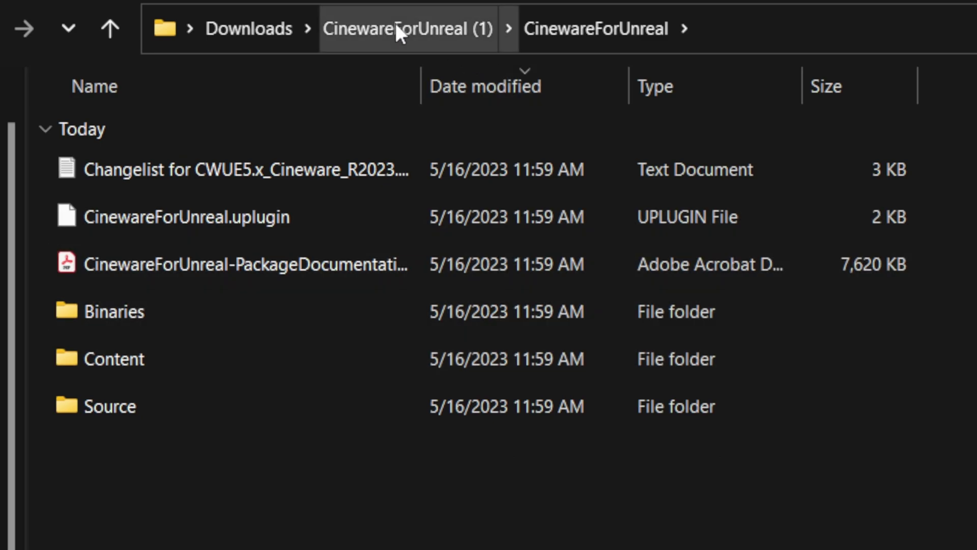
pyautogui.click(395, 23)
# Select the CinewareForUnreal folder and browse to Program Files\Epic Games\UE_5.2\Engine
pyautogui.click(145, 169)
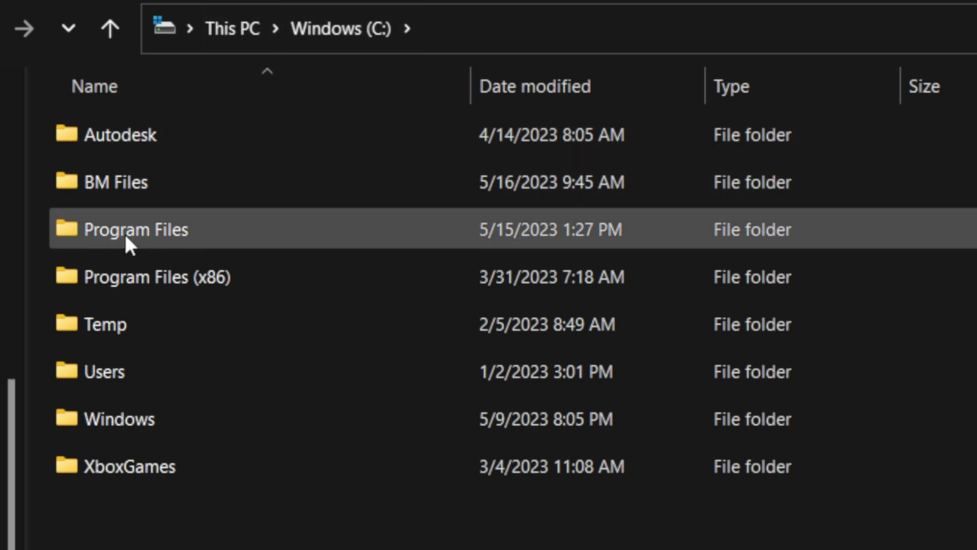
pyautogui.doubleClick(124, 232)
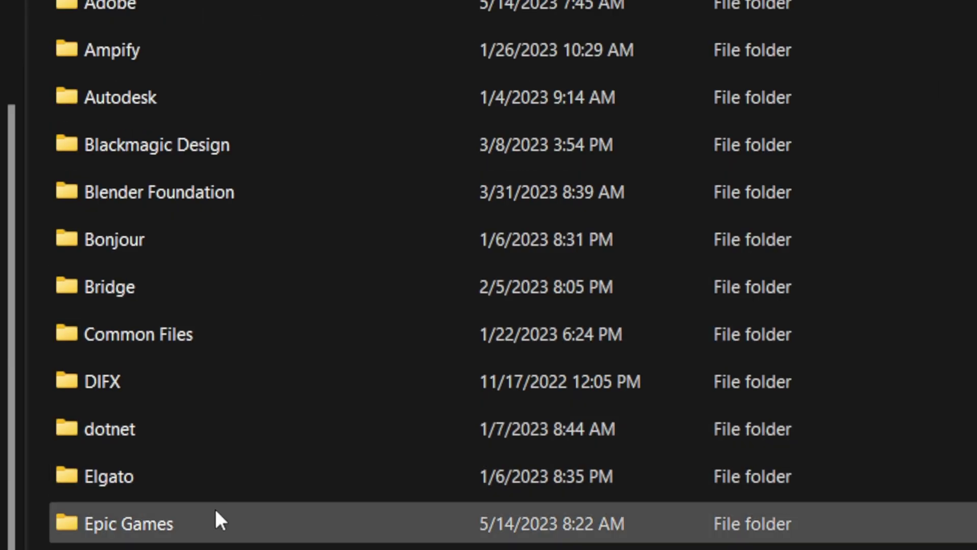
pyautogui.doubleClick(215, 510)
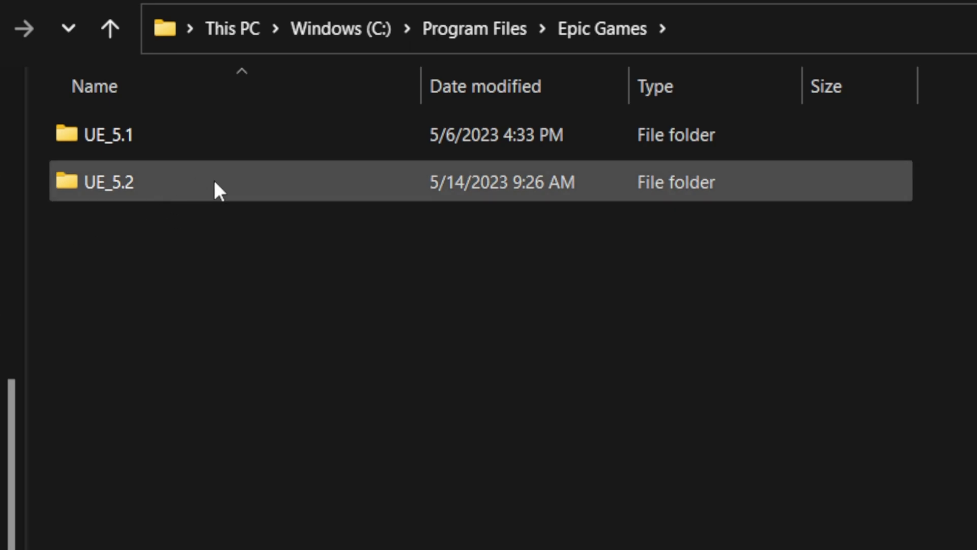
pyautogui.doubleClick(173, 182)
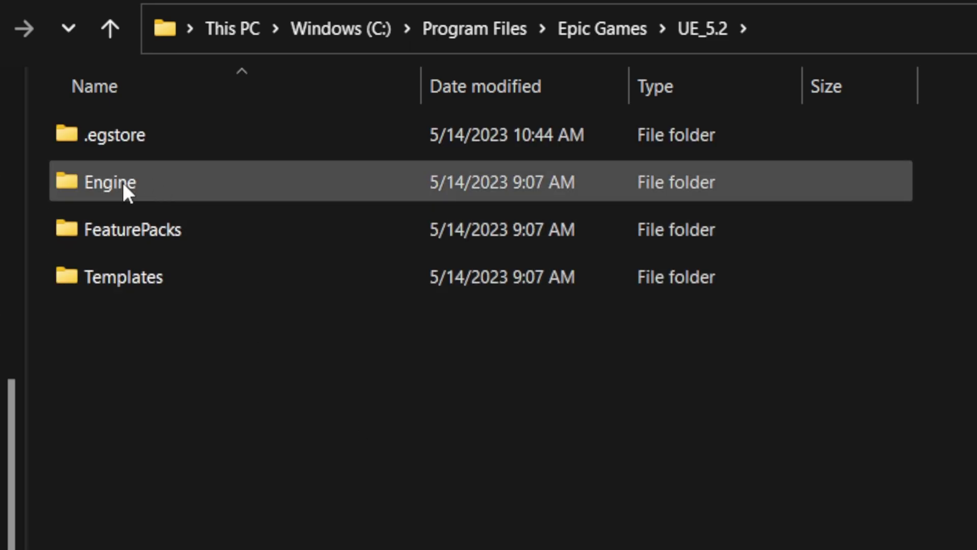
pyautogui.doubleClick(123, 182)
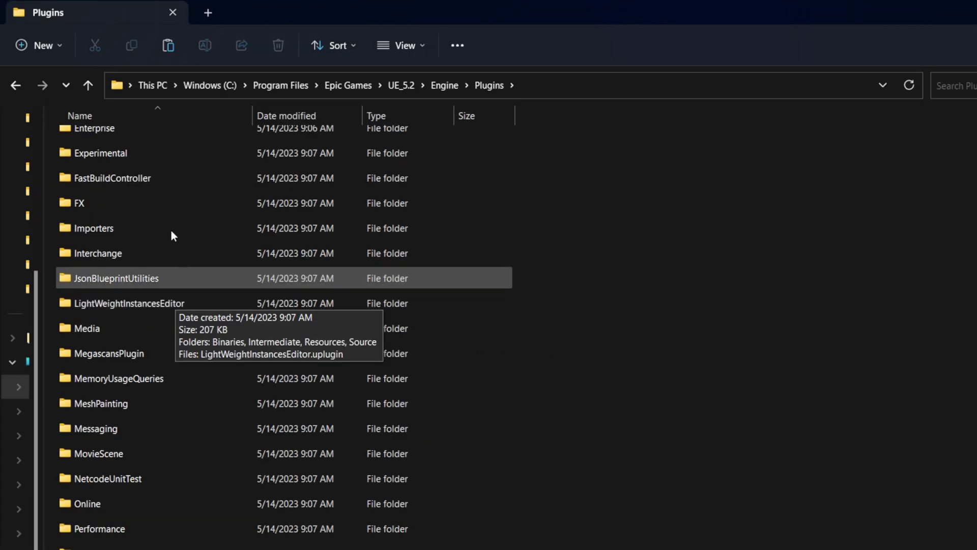
# Create a new folder named Marketplace inside Plugins
pyautogui.click(44, 44)
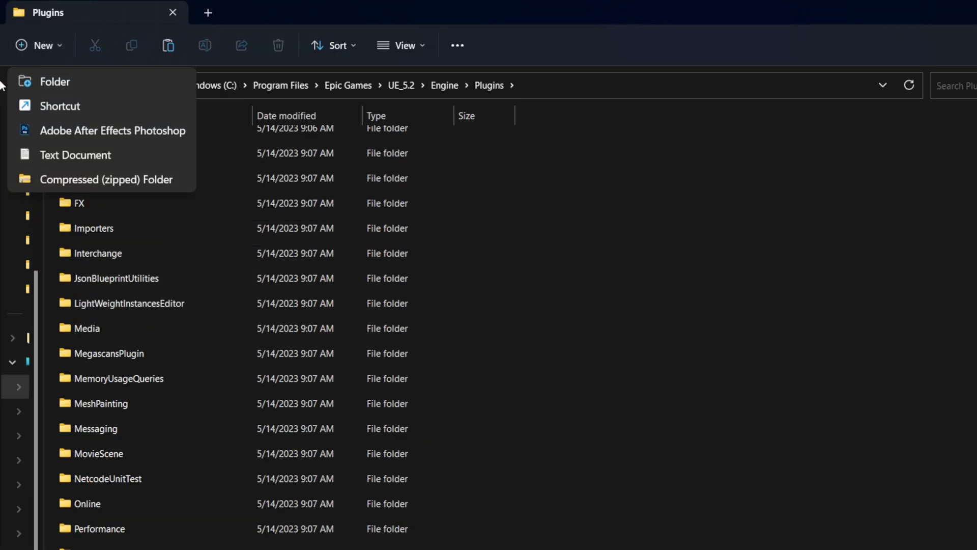
pyautogui.click(61, 86)
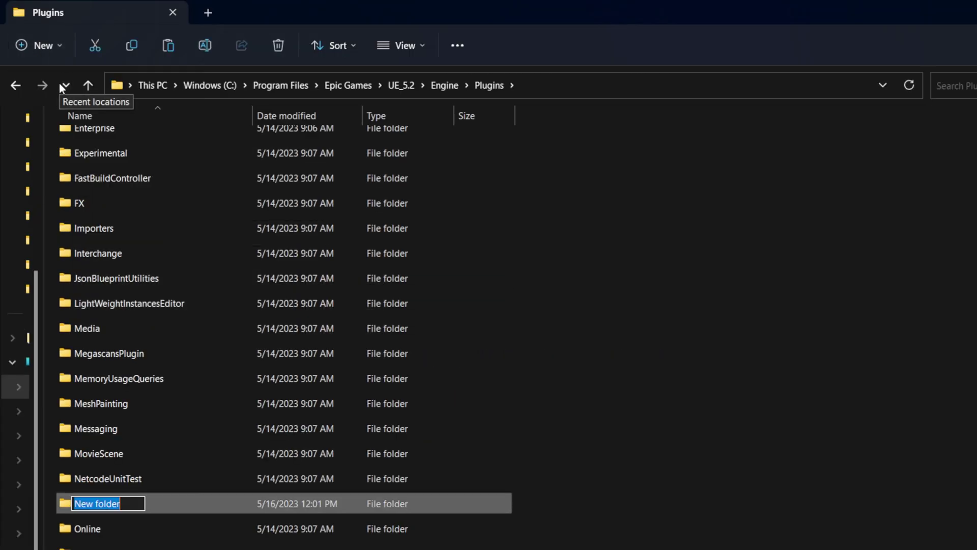
pyautogui.write('Marketplace')
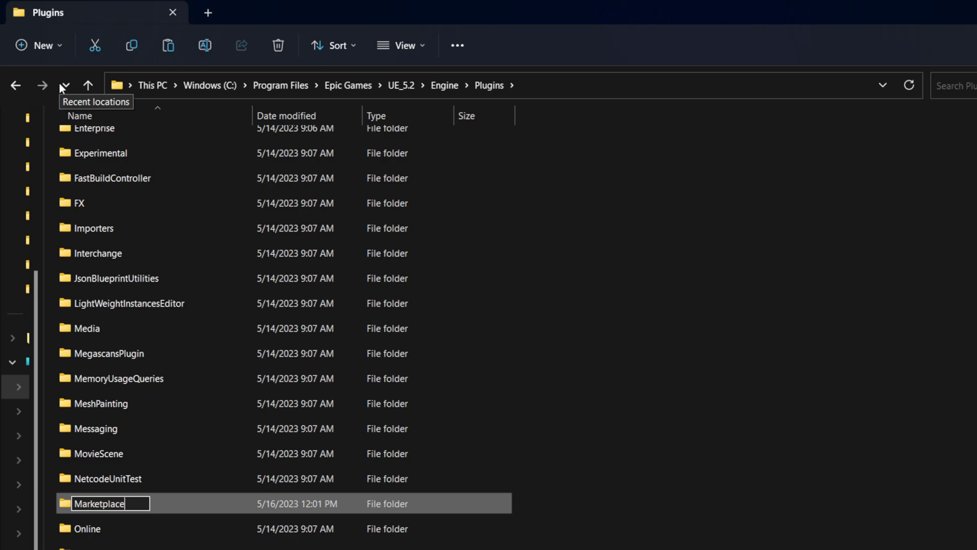
pyautogui.press('Return')
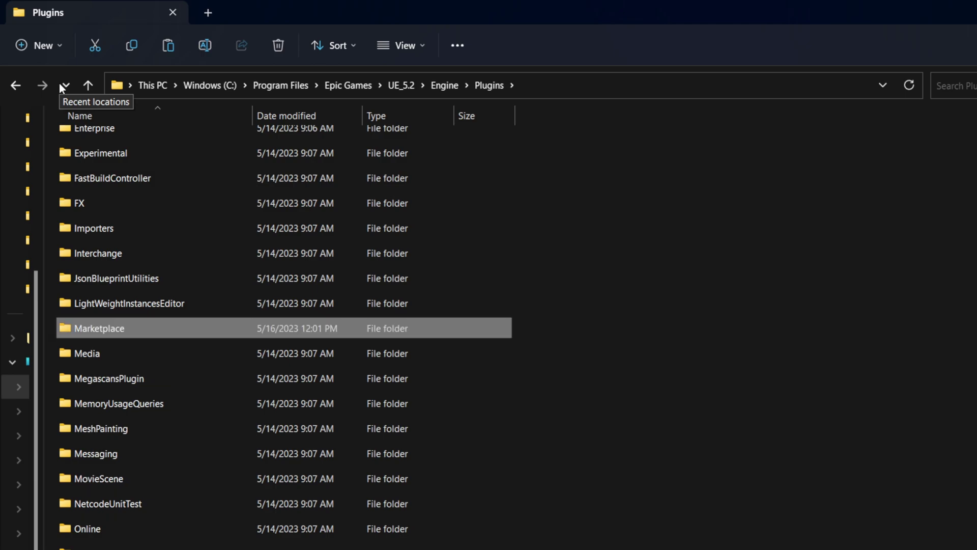
# Paste the CinewareForUnreal folder into the Marketplace folder
pyautogui.doubleClick(130, 328)
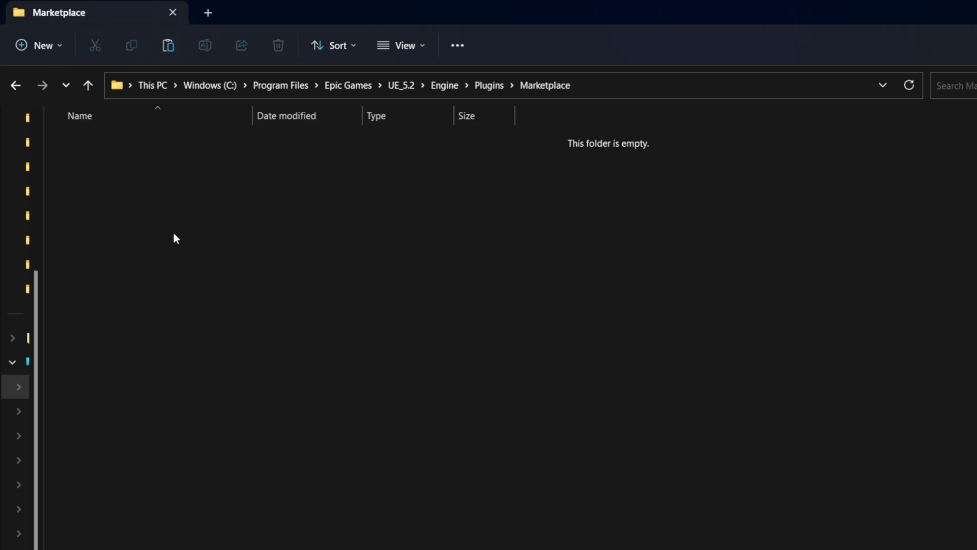
pyautogui.hotkey('ctrl', 'v')
pyautogui.click(122, 172)
pyautogui.click(138, 146)
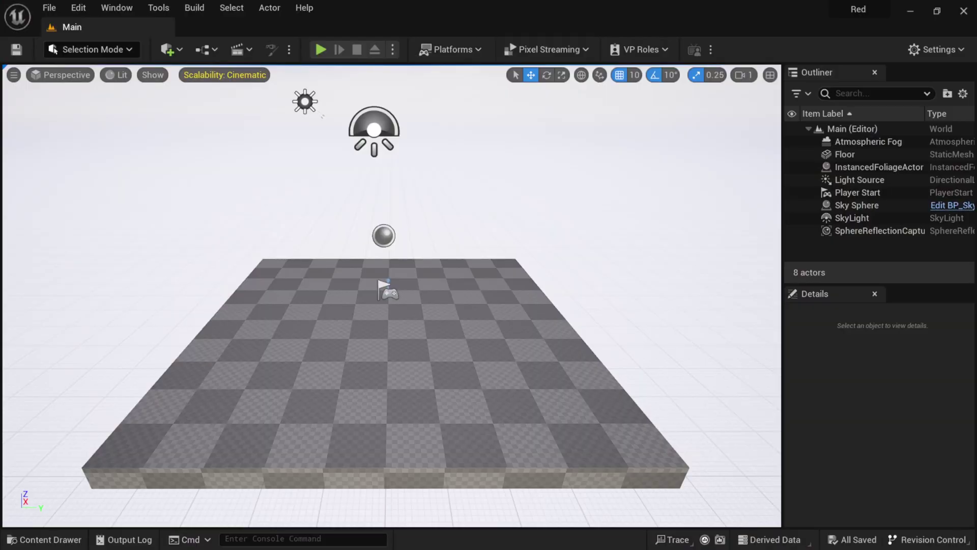
# Filter the Edit > Plugins list by 'cinema' to find Cineware by Maxon
pyautogui.click(79, 8)
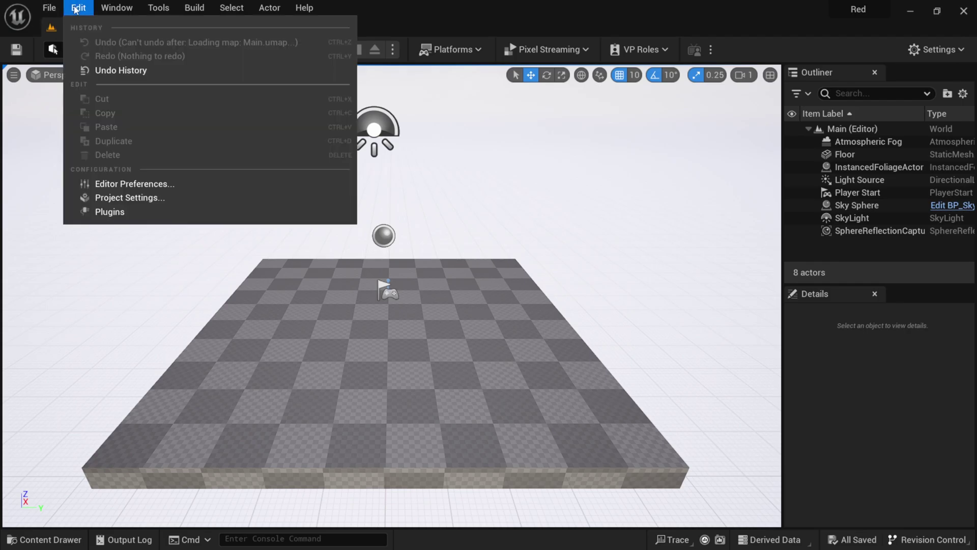
pyautogui.click(123, 212)
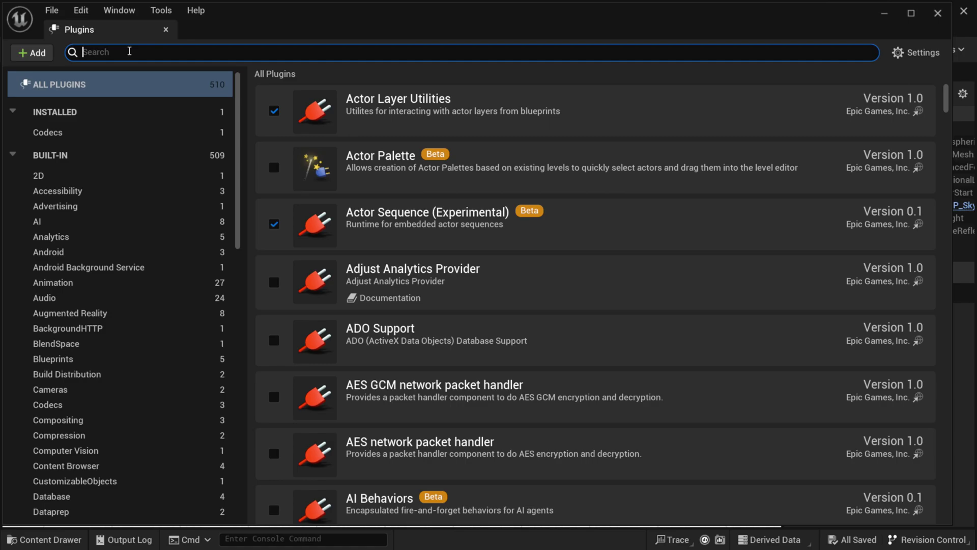
pyautogui.click(129, 51)
pyautogui.write('cinema')
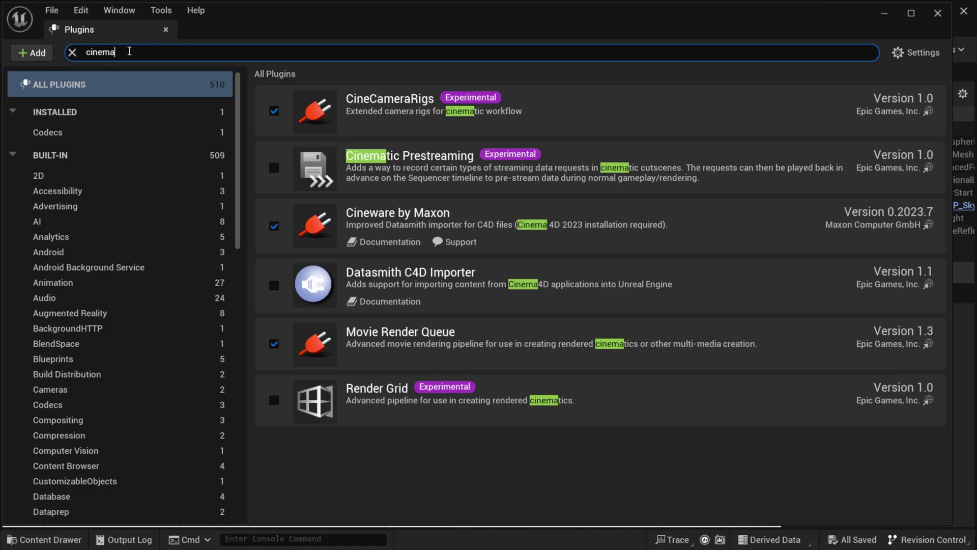